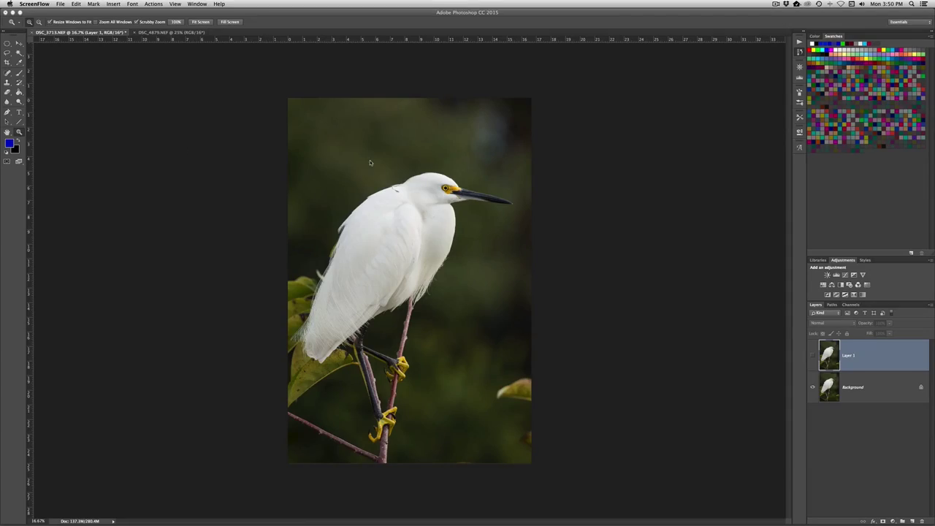
# - Return to Photoshop, zoom in on the egret's head, and close the History panel
pyautogui.click(434, 177)
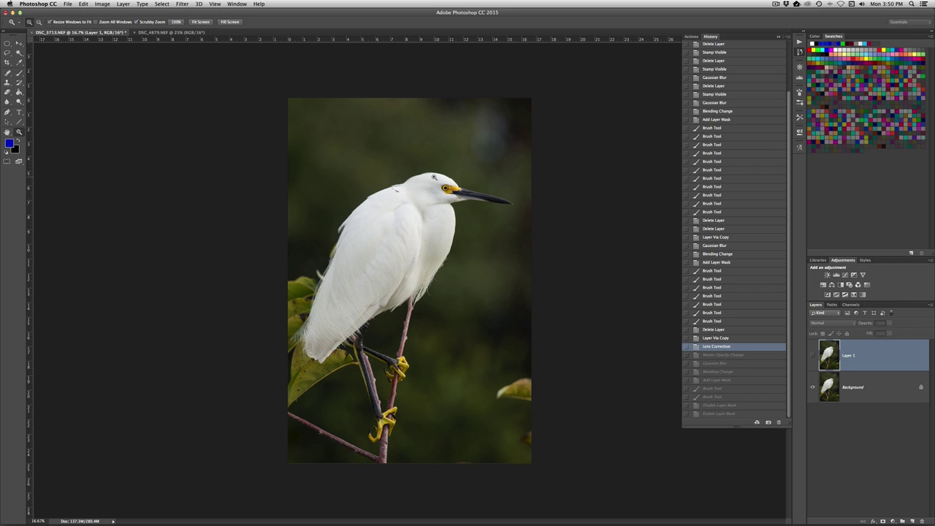
pyautogui.moveTo(428, 177); pyautogui.dragTo(658, 89)
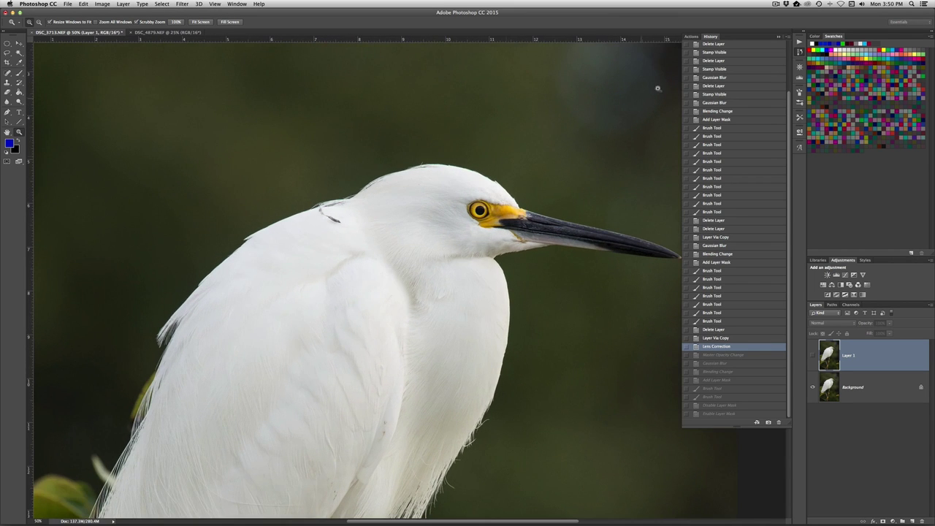
pyautogui.click(779, 37)
# - Magnify the fringed top edge of the egret's head to 200%
pyautogui.moveTo(450, 185); pyautogui.dragTo(450, 177)
pyautogui.scroll(2, 450, 178)
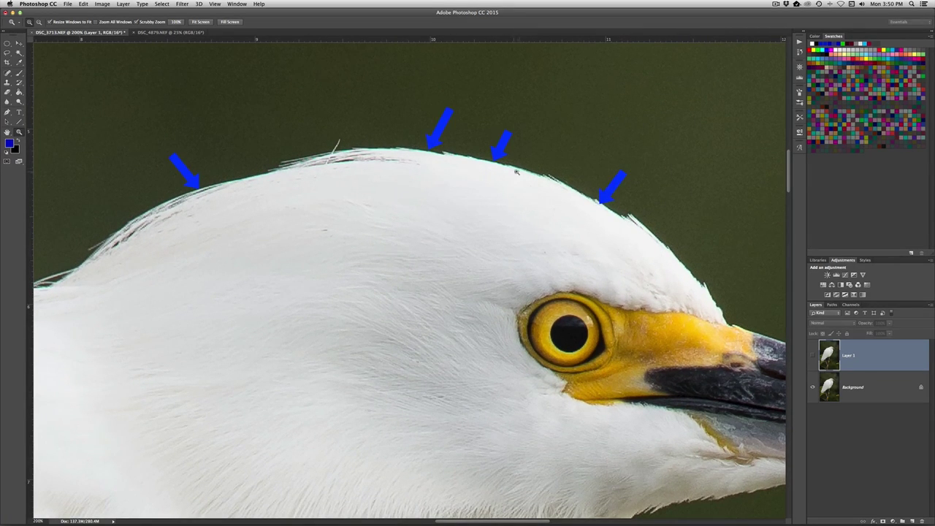
pyautogui.click(396, 152)
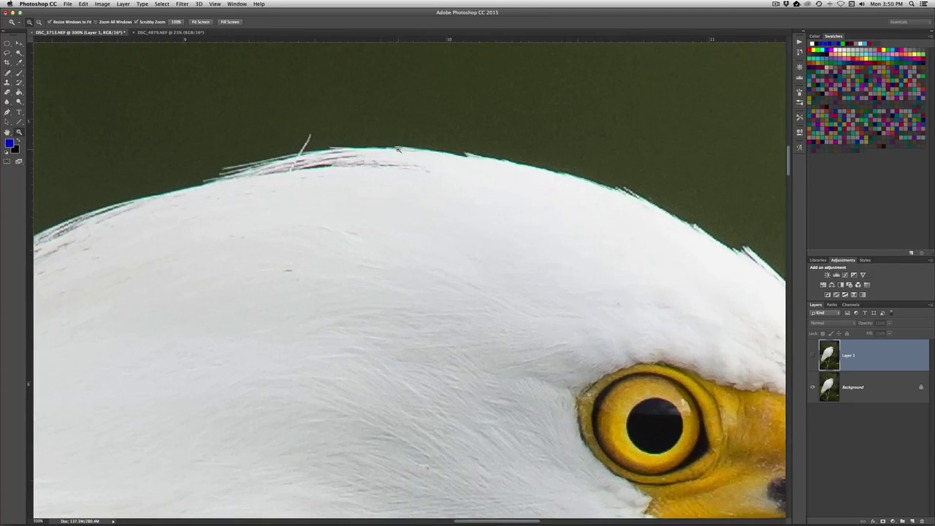
pyautogui.keyDown('alt'); pyautogui.click(368, 178); pyautogui.keyUp('alt')
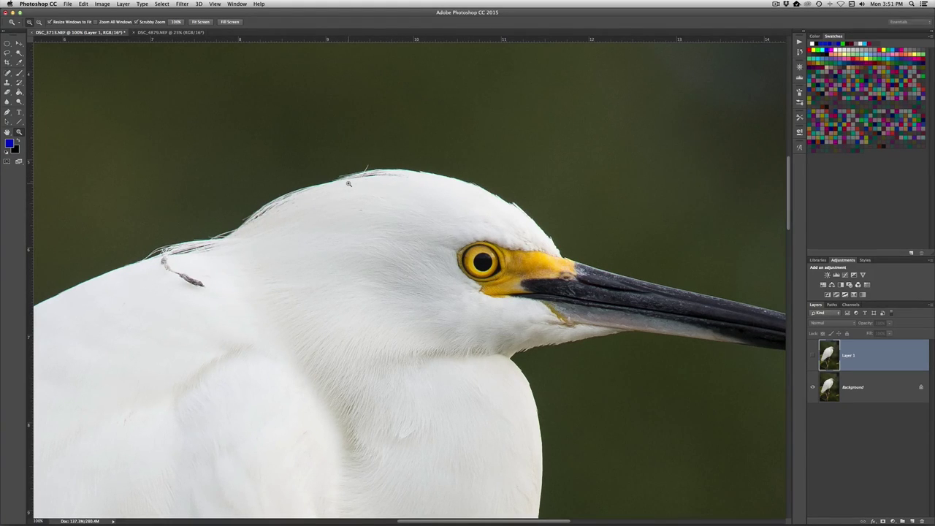
pyautogui.click(414, 175)
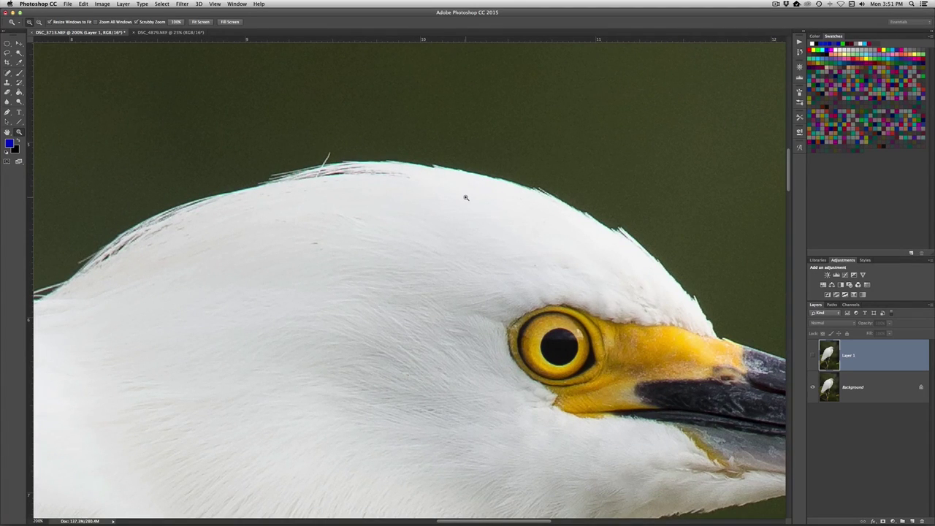
pyautogui.click(182, 4)
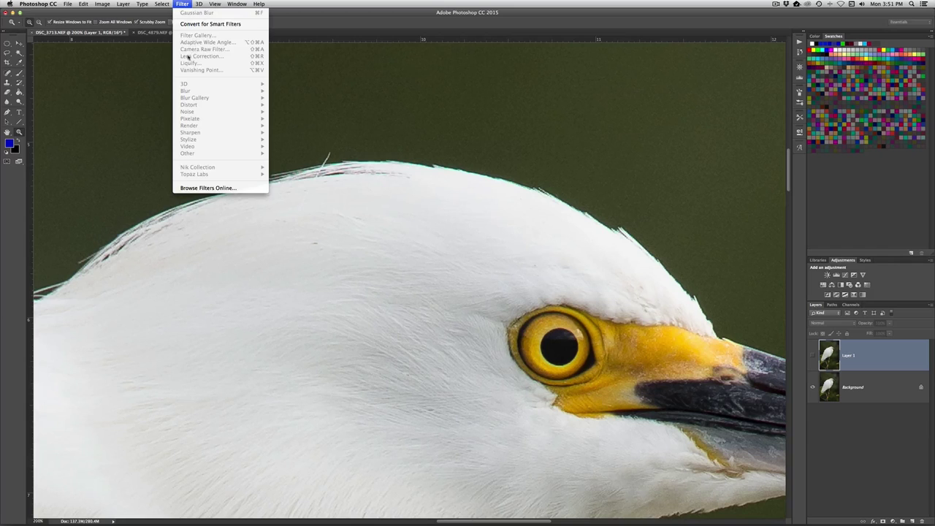
# - Turn Layer 1's visibility back on above the Background layer
pyautogui.click(814, 357)
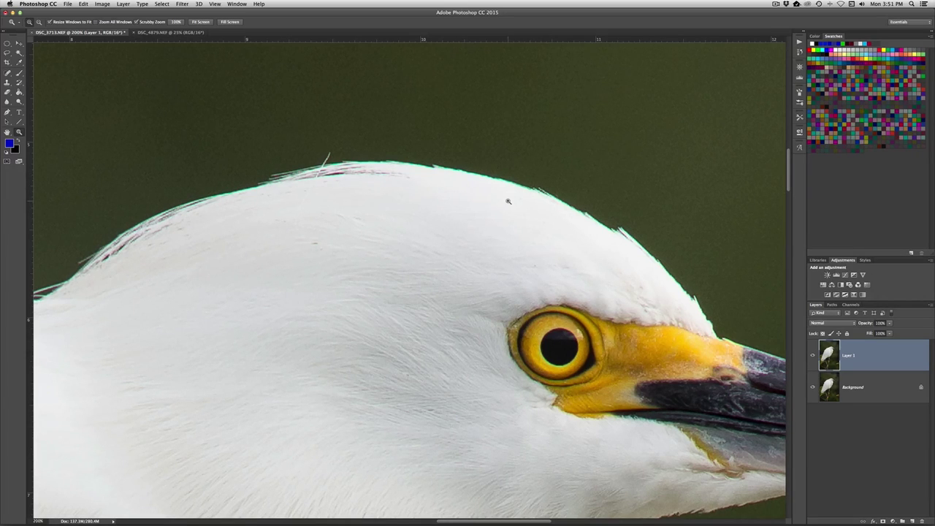
# - Zoom out to the egret's head and body, then stamp all visible layers into Layer 2
pyautogui.press('alt')
pyautogui.keyDown('alt'); pyautogui.click(439, 188); pyautogui.keyUp('alt')
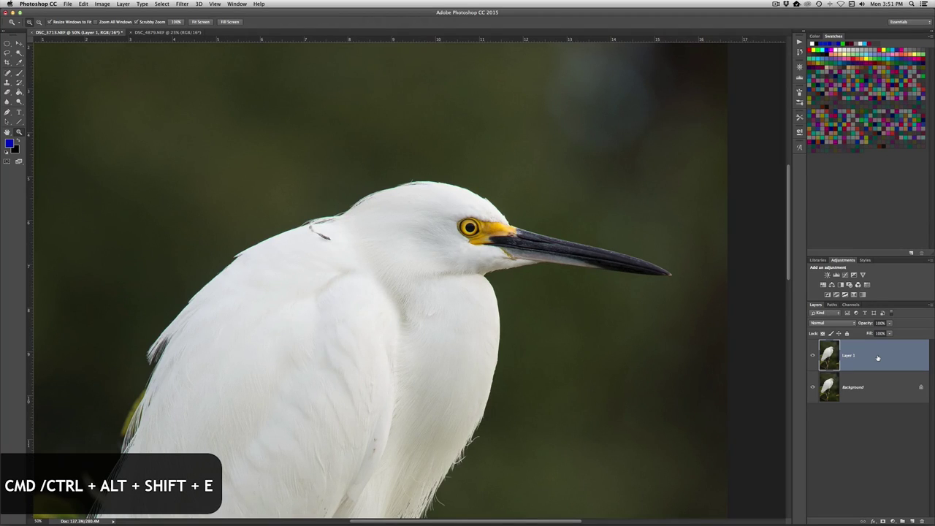
pyautogui.press('super+alt+shift+e')
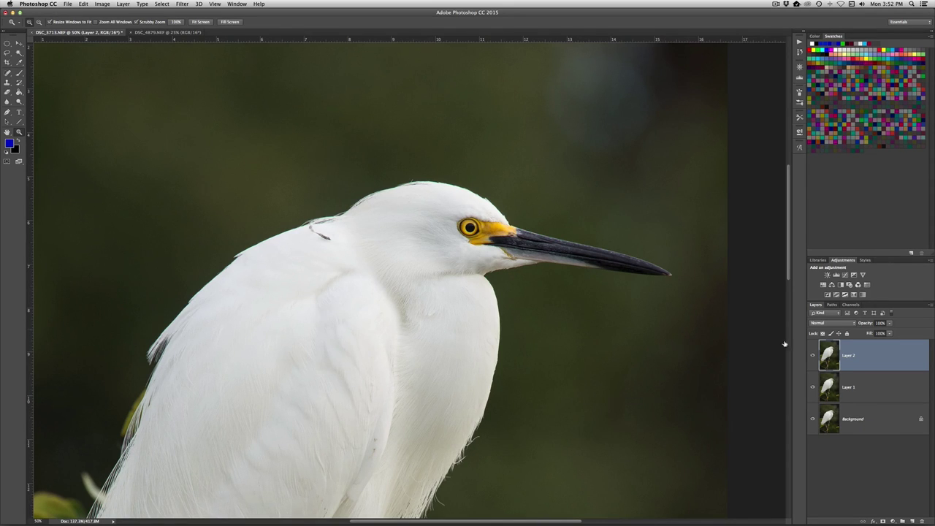
# - Zoom to 300% on the top of the head and bring up the Gaussian Blur filter for Layer 2
pyautogui.moveTo(459, 187); pyautogui.dragTo(459, 187)
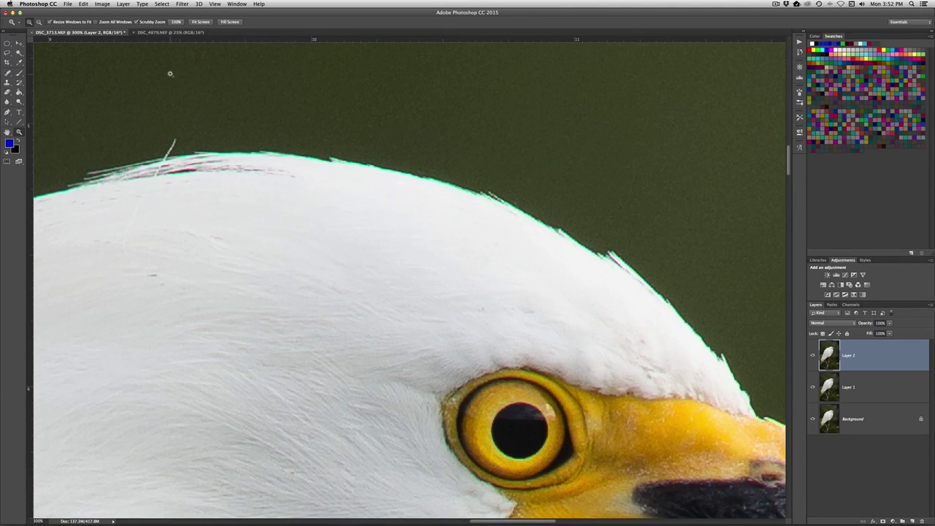
pyautogui.click(186, 4)
pyautogui.moveTo(226, 93)
pyautogui.scroll(-4, 525, 276)
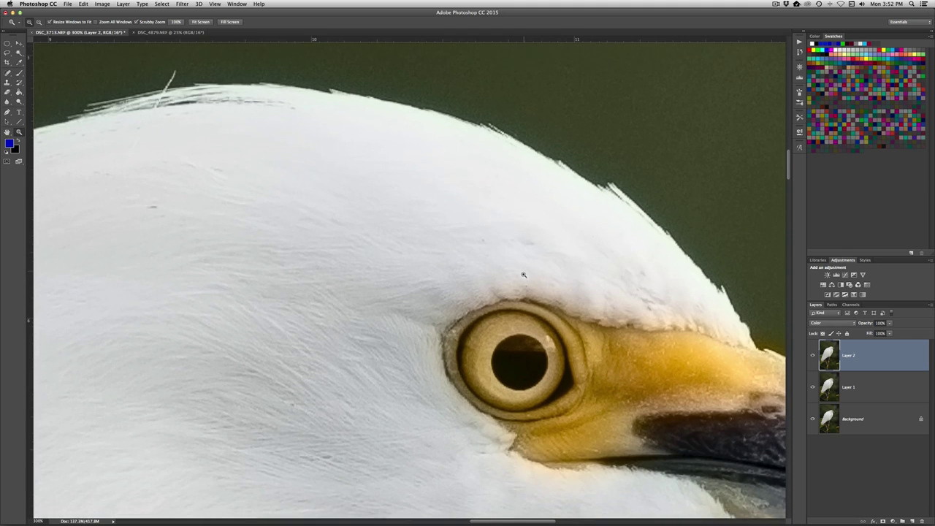
pyautogui.hscroll(4, 524, 275)
pyautogui.scroll(-3, 523, 272)
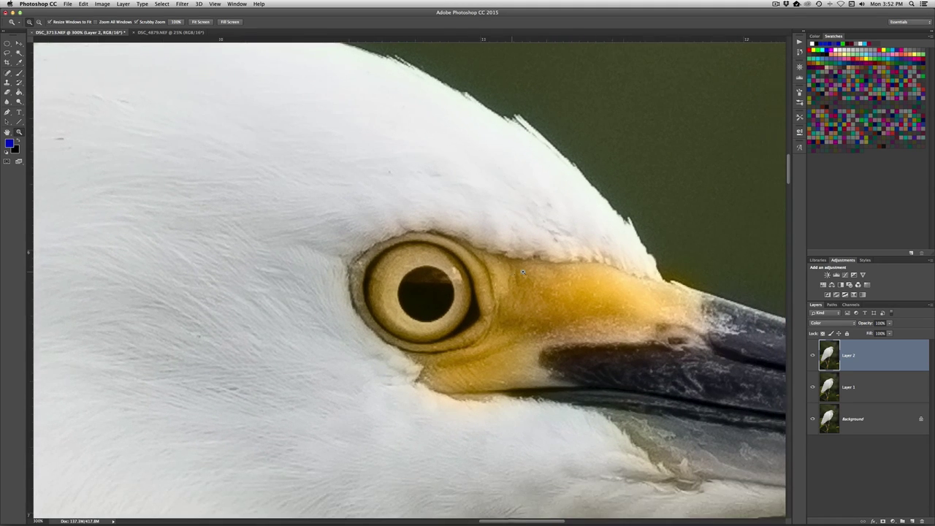
pyautogui.hscroll(2, 523, 272)
pyautogui.scroll(-3, 523, 272)
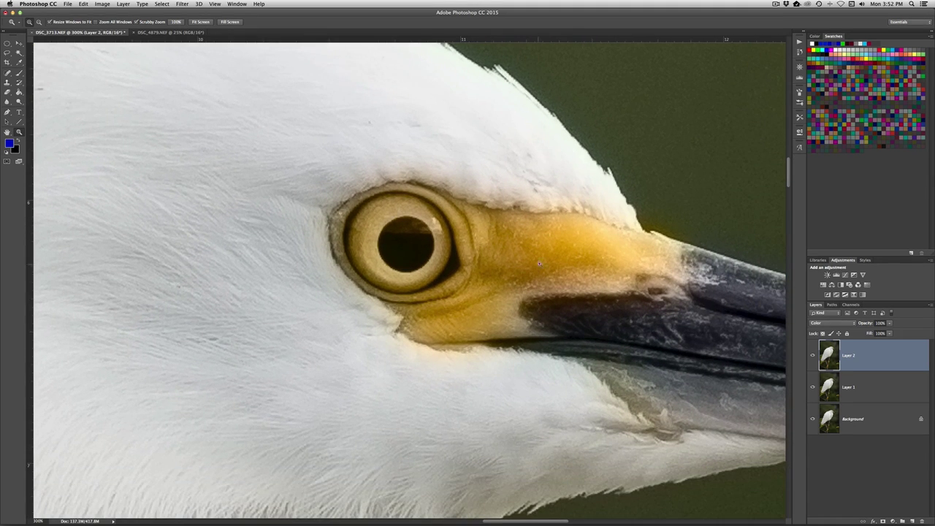
pyautogui.click(812, 355)
pyautogui.click(812, 356)
pyautogui.click(812, 356)
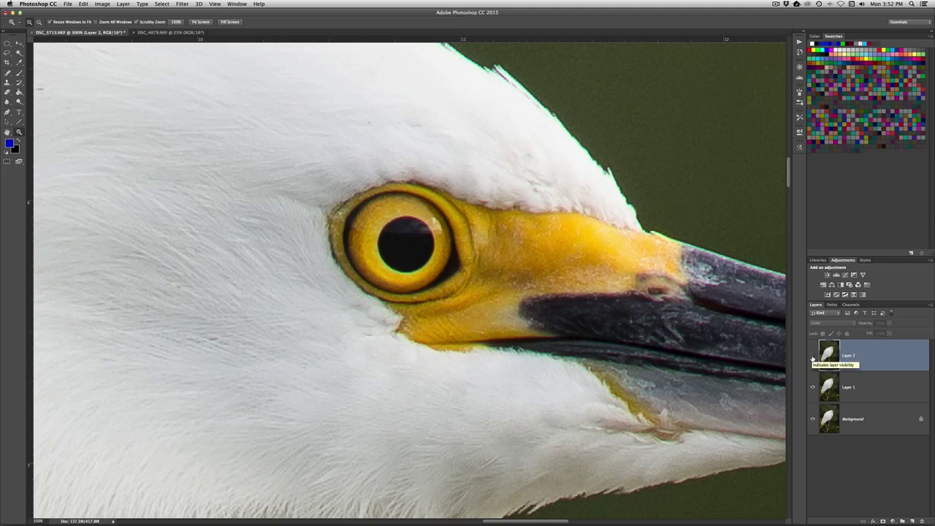
pyautogui.click(813, 355)
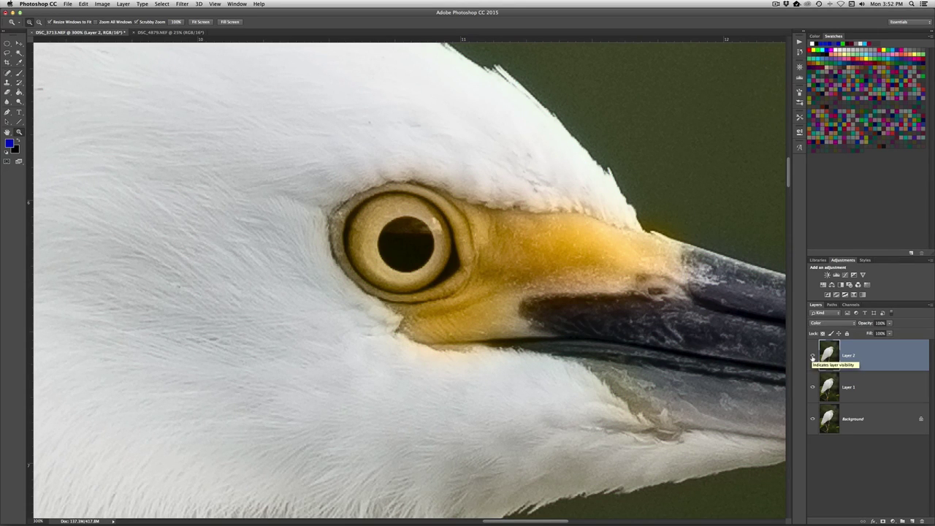
pyautogui.click(813, 356)
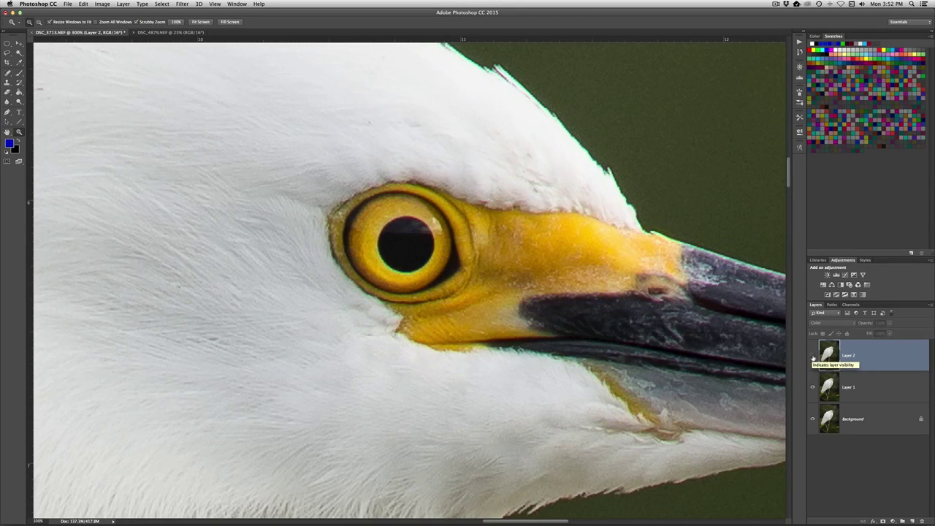
pyautogui.click(813, 356)
pyautogui.scroll(5, 489, 217)
pyautogui.hscroll(-5, 488, 218)
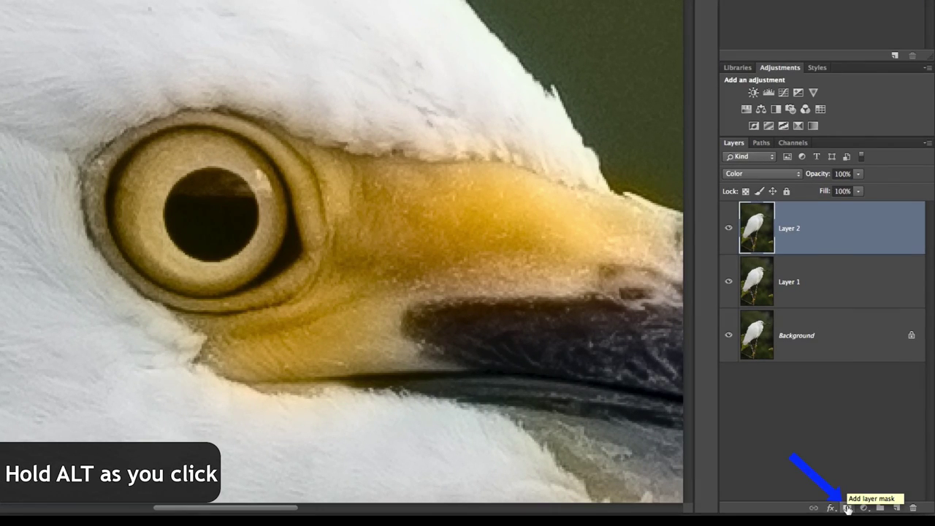
pyautogui.keyDown('alt'); pyautogui.click(847, 507); pyautogui.keyUp('alt')
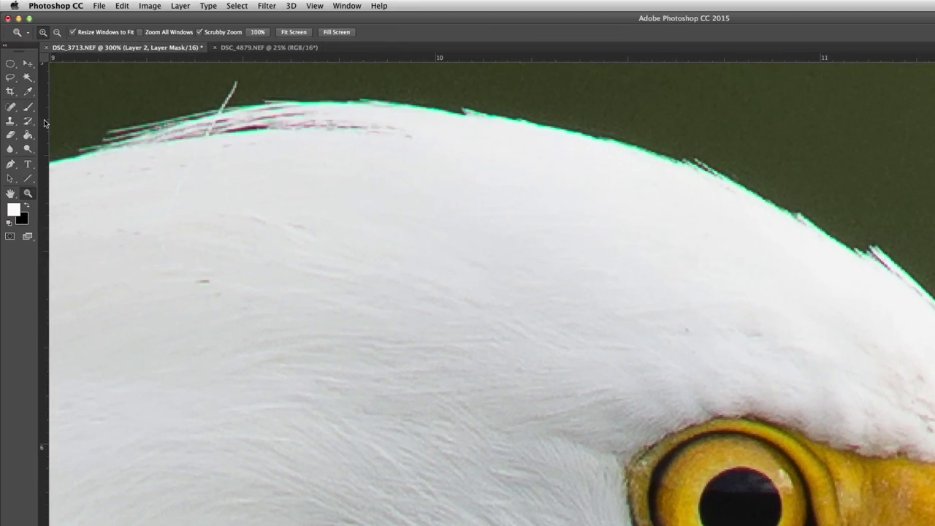
# - With the Brush, paint the mask along the egret head's outline and shrink the brush
pyautogui.click(29, 108)
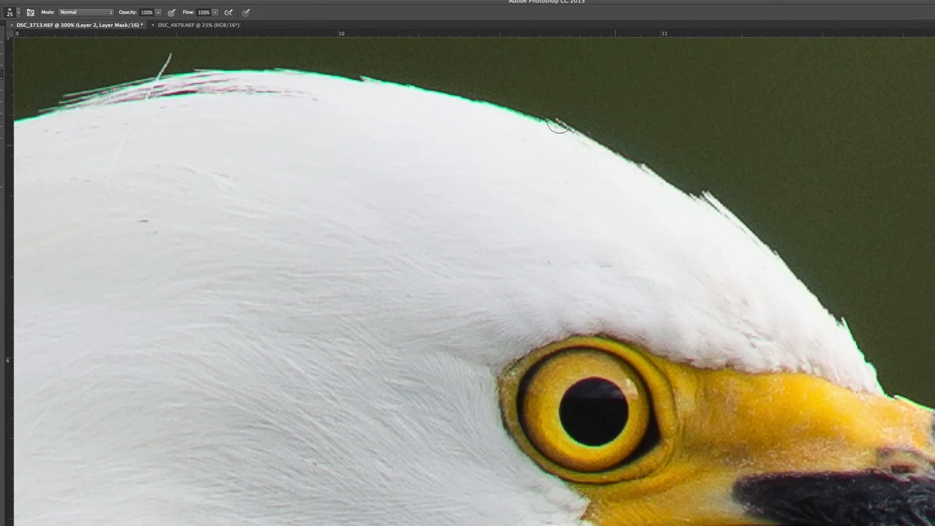
pyautogui.moveTo(558, 126)
pyautogui.mouseDown()
pyautogui.moveTo(453, 95)
pyautogui.moveTo(255, 74)
pyautogui.moveTo(177, 79)
pyautogui.moveTo(24, 117)
pyautogui.moveTo(239, 88)
pyautogui.moveTo(337, 104)
pyautogui.mouseUp()
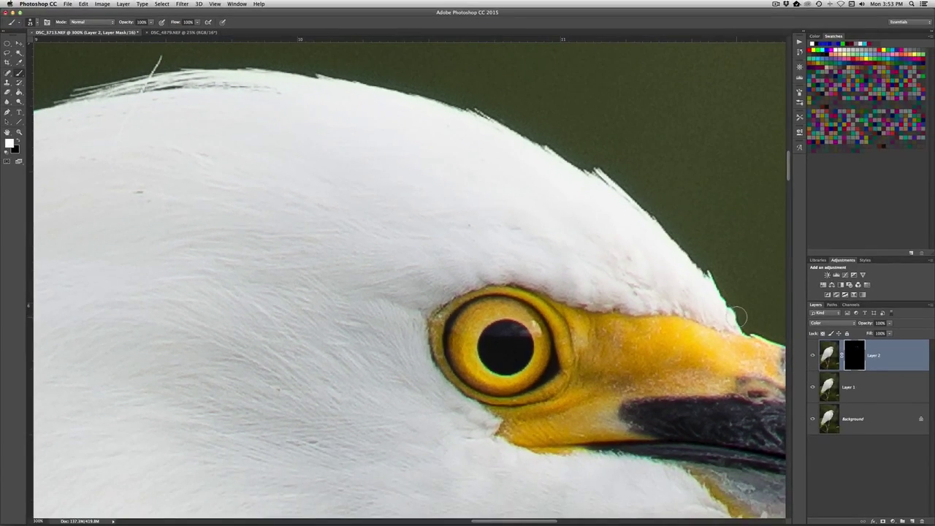
pyautogui.scroll(-5, 650, 274)
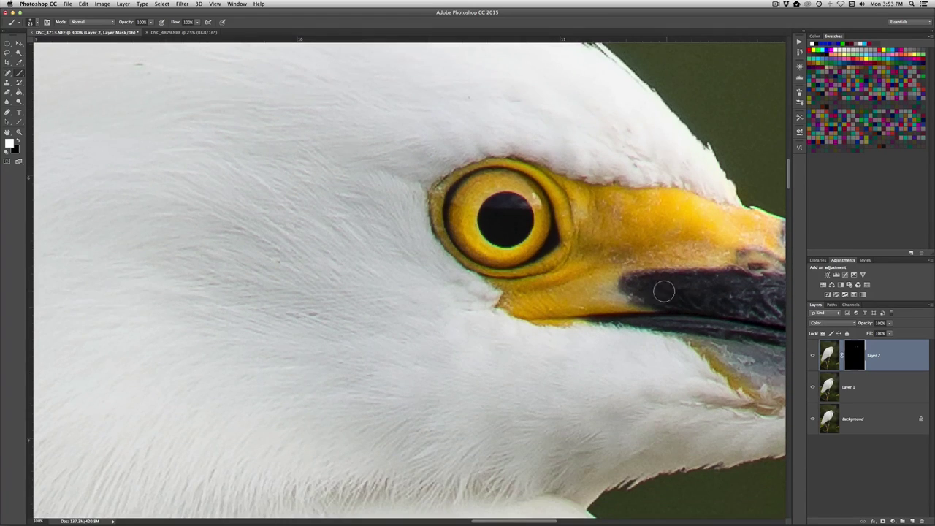
pyautogui.press('[')
pyautogui.press('[')
pyautogui.press('[')
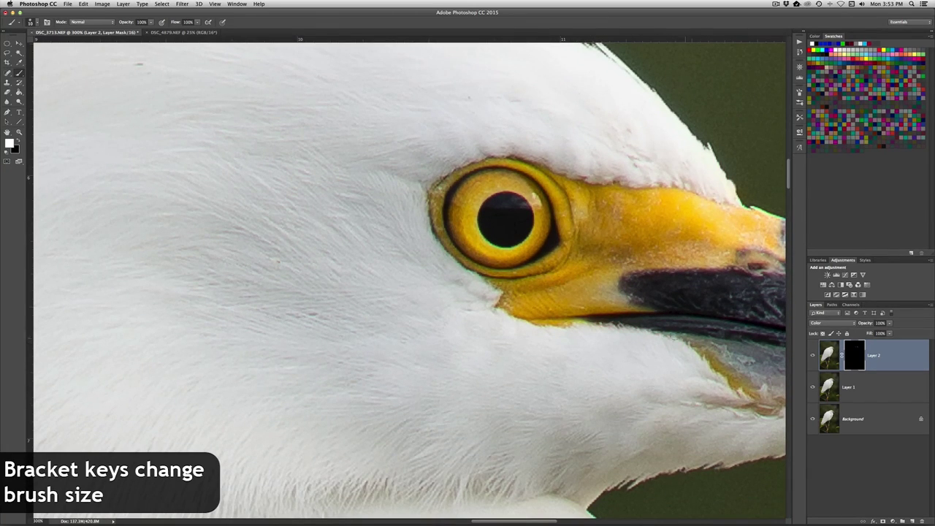
pyautogui.scroll(-5, 746, 353)
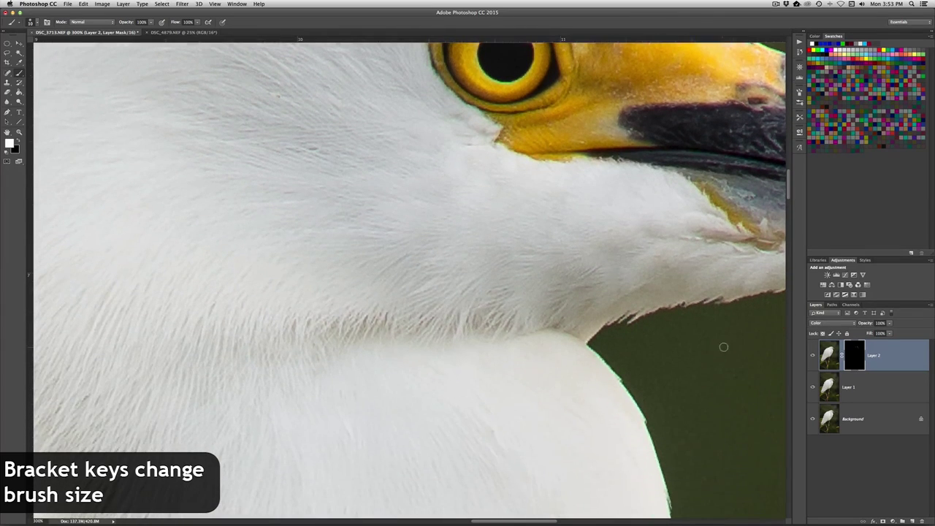
pyautogui.hscroll(3, 720, 348)
pyautogui.hscroll(3, 723, 321)
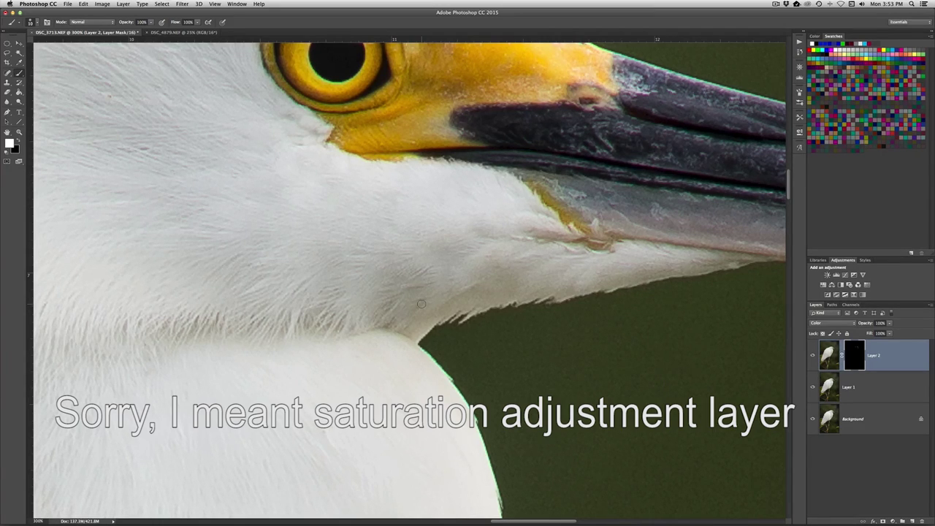
pyautogui.scroll(-5, 422, 303)
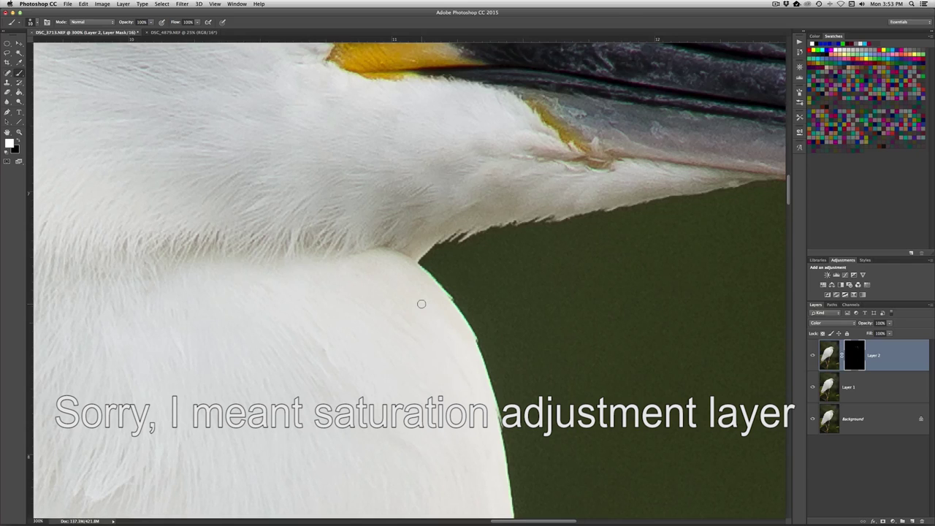
pyautogui.scroll(5, 421, 303)
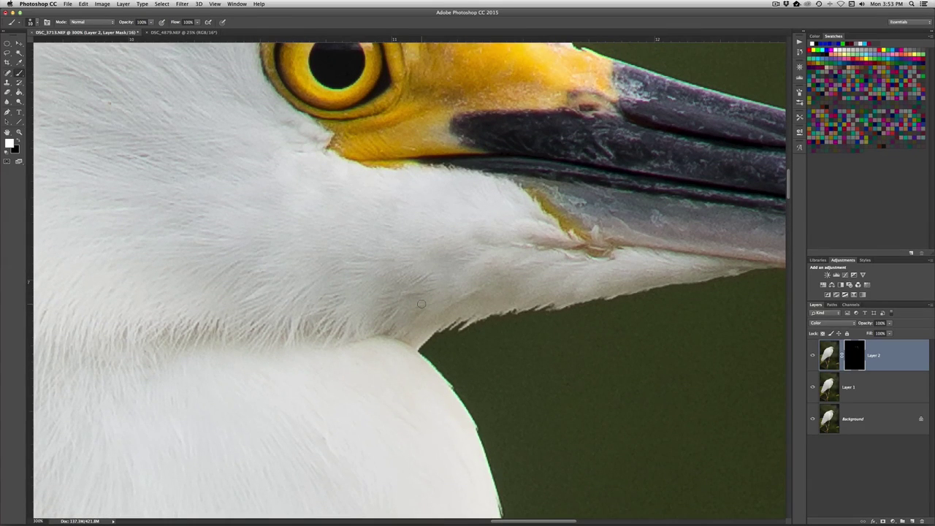
pyautogui.scroll(-1, 422, 304)
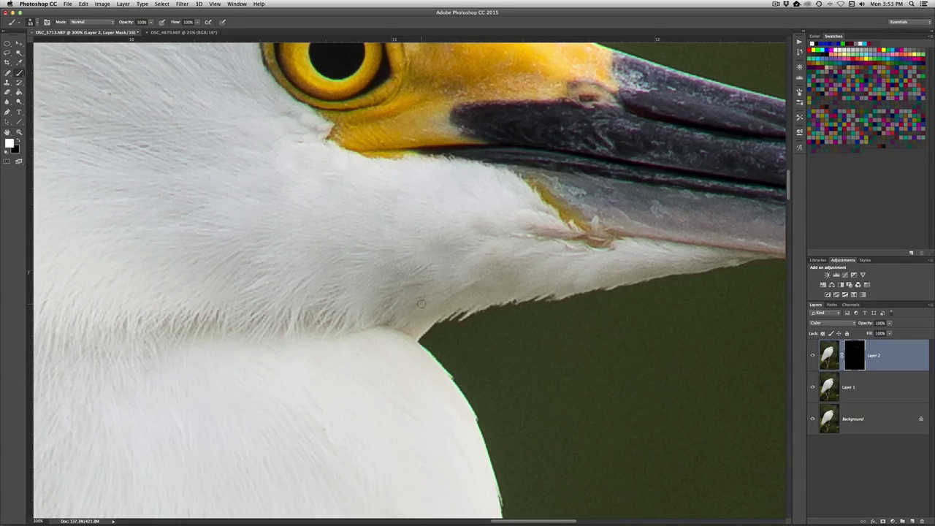
pyautogui.scroll(10, 421, 303)
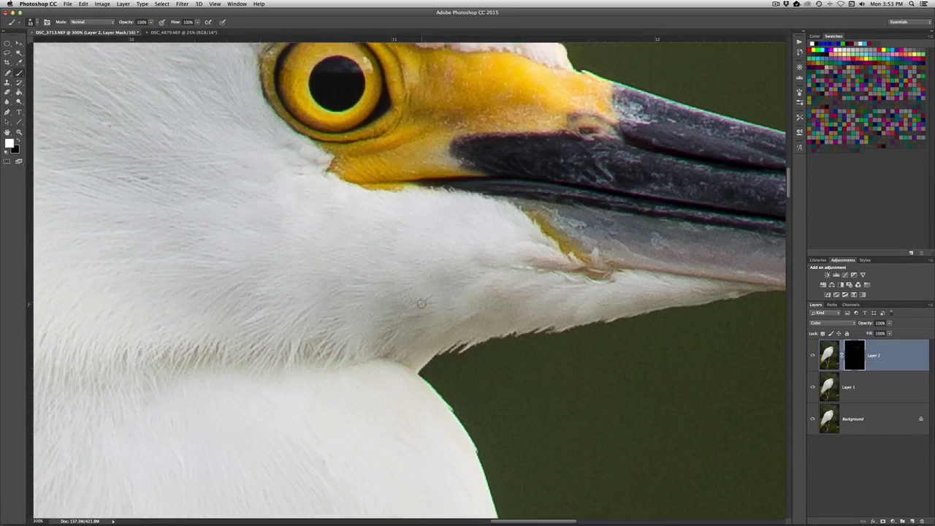
pyautogui.hscroll(6, 421, 303)
pyautogui.hscroll(8, 422, 304)
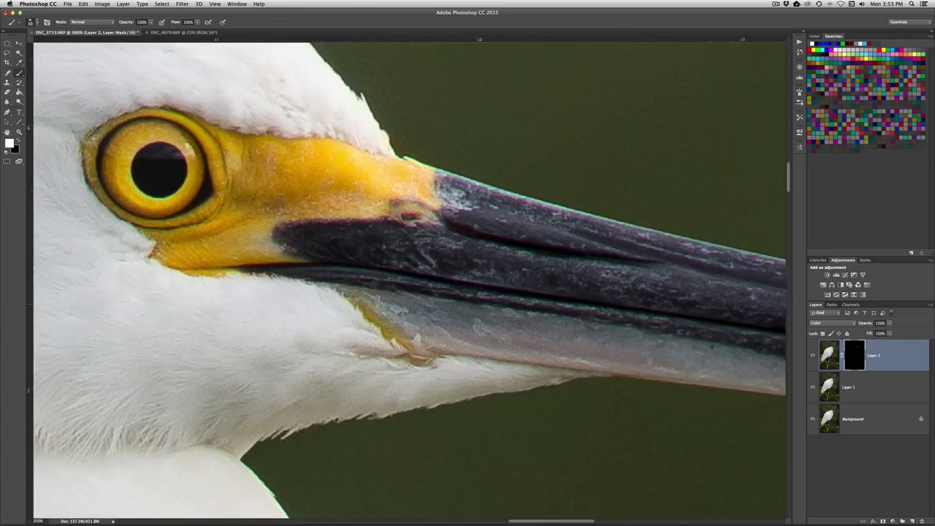
# - Paint the mask along the beak's upper edge to fade its colour fringe
pyautogui.moveTo(374, 152)
pyautogui.mouseDown()
pyautogui.moveTo(507, 198)
pyautogui.moveTo(784, 265)
pyautogui.mouseUp()
pyautogui.hscroll(5, 731, 263)
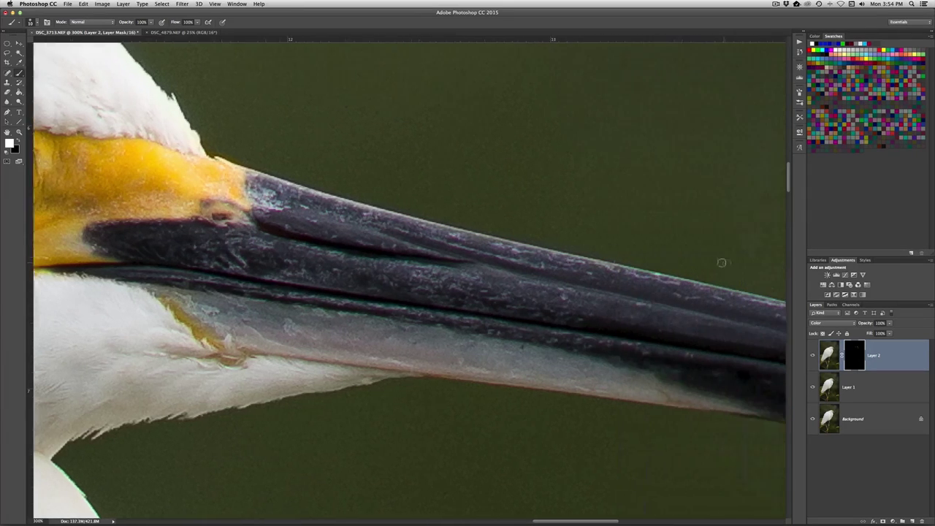
pyautogui.moveTo(577, 263); pyautogui.dragTo(767, 304)
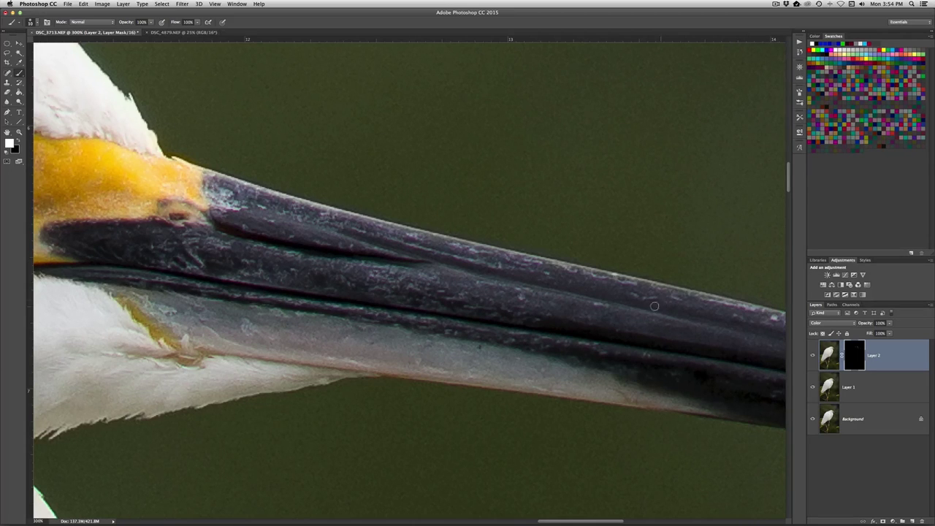
pyautogui.press('z')
pyautogui.moveTo(202, 176); pyautogui.dragTo(111, 179)
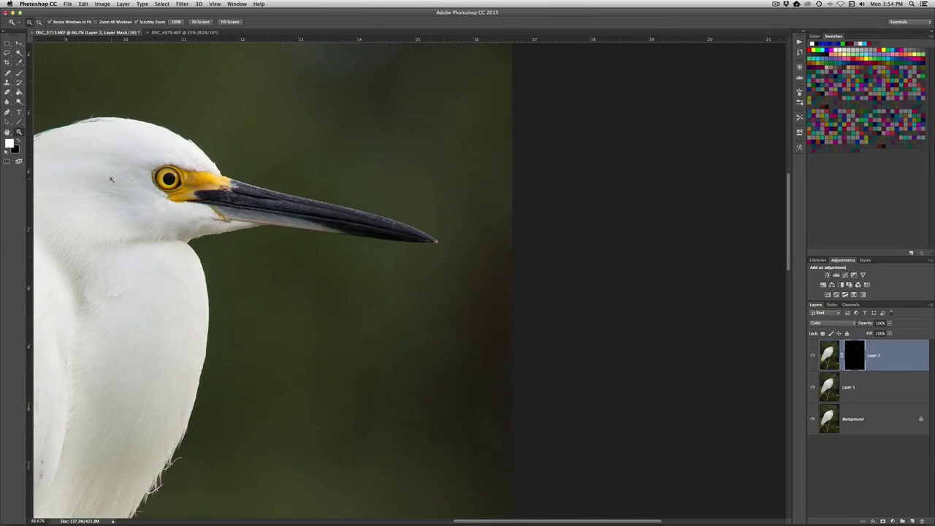
# - Zoom to 100% on the egret's head, paint the mask along its edge, then switch to the heron photo
pyautogui.hscroll(-10, 111, 179)
pyautogui.click(357, 124)
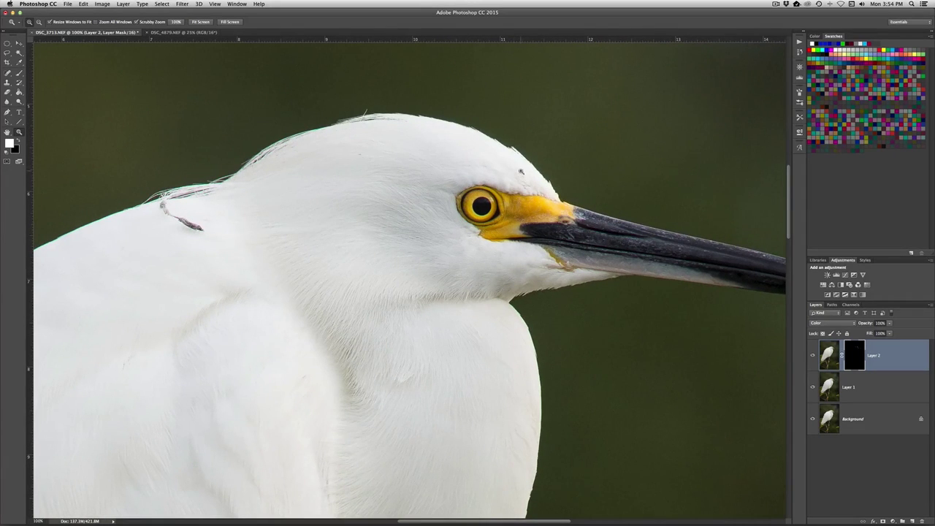
pyautogui.click(19, 74)
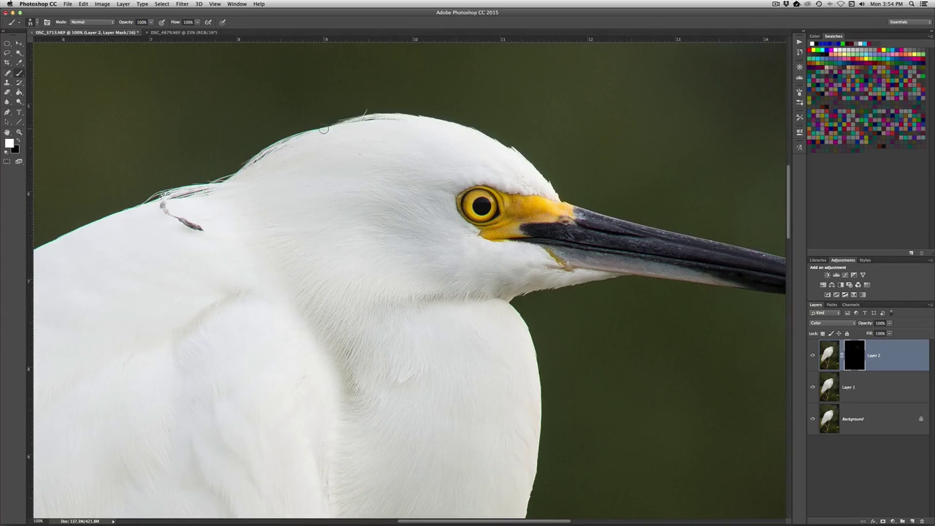
pyautogui.moveTo(320, 129)
pyautogui.mouseDown()
pyautogui.moveTo(223, 184)
pyautogui.moveTo(189, 188)
pyautogui.mouseUp()
pyautogui.hscroll(2, 327, 201)
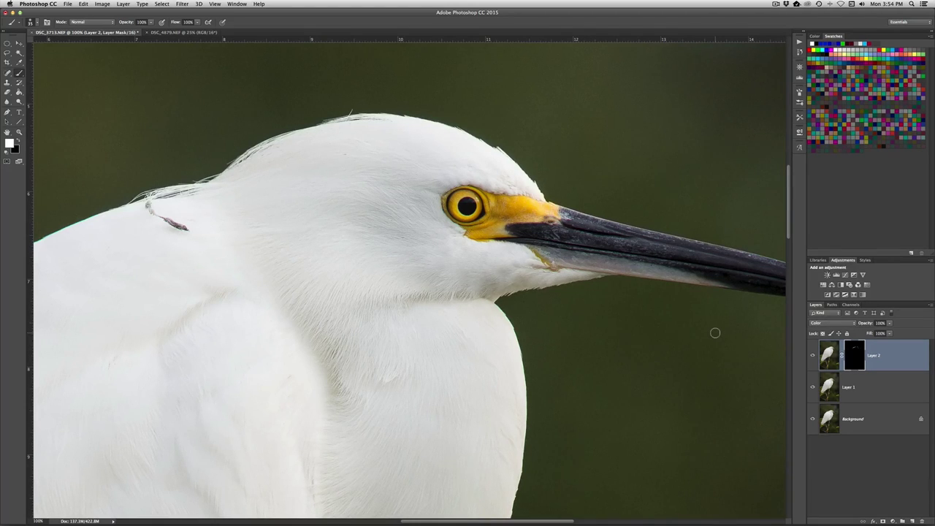
pyautogui.click(180, 33)
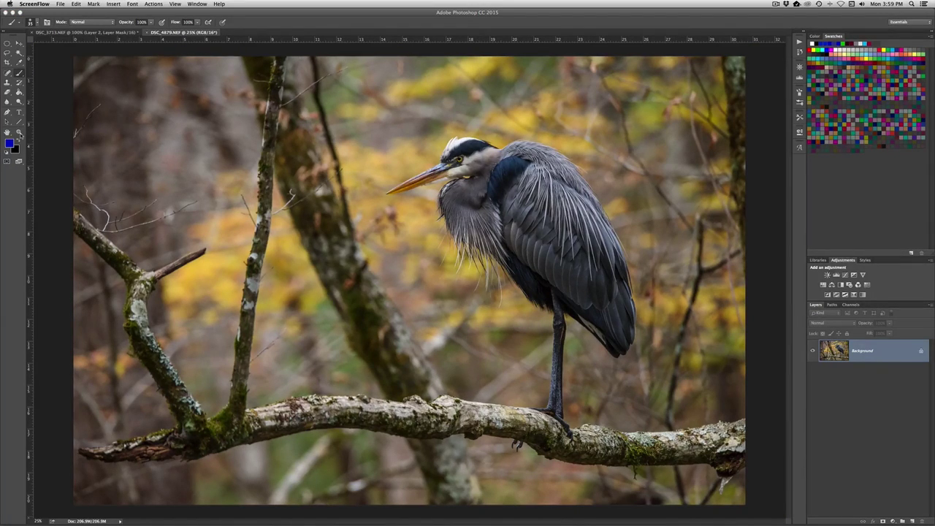
# - Zoom in stepwise around the heron's eye and crest, up to 300%
pyautogui.click(20, 133)
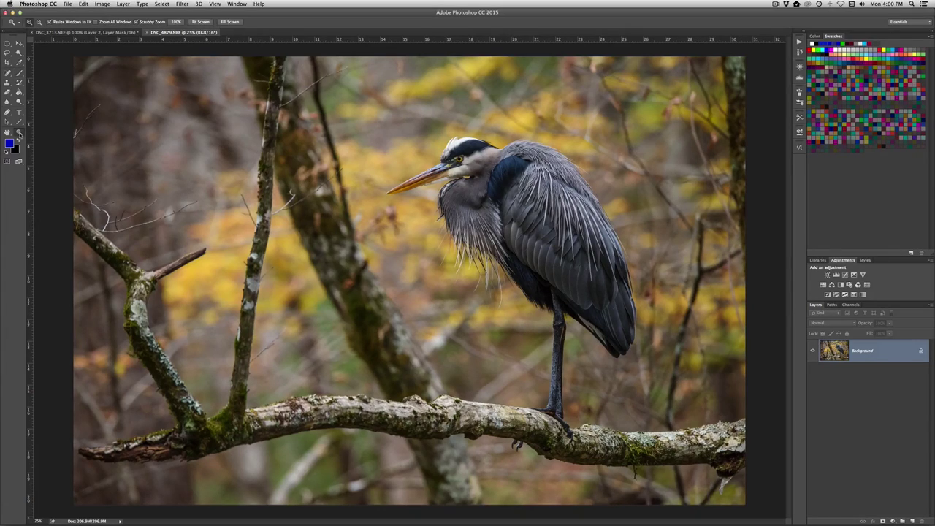
pyautogui.click(464, 156)
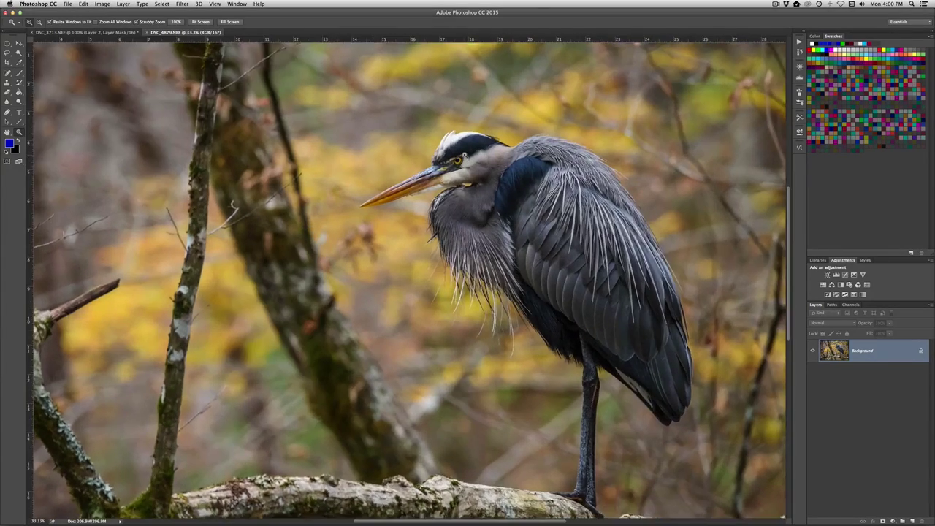
pyautogui.click(466, 154)
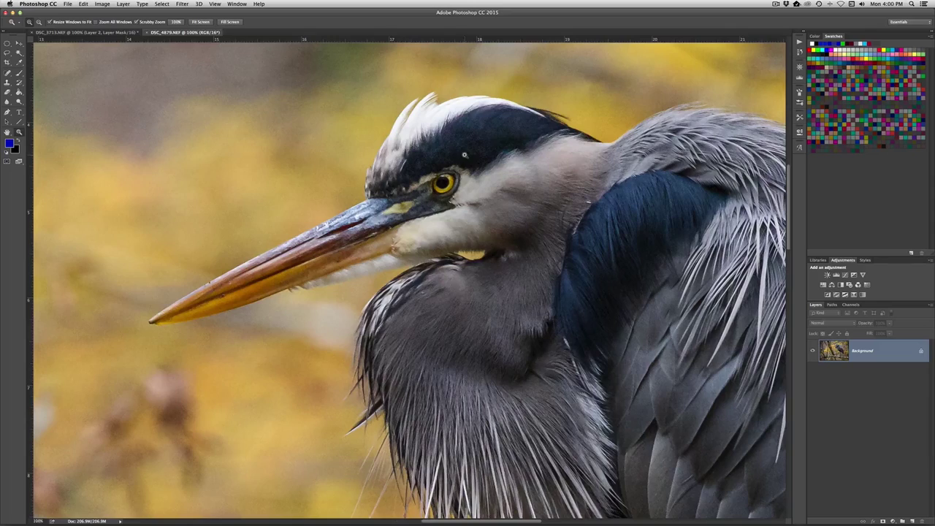
pyautogui.click(471, 150)
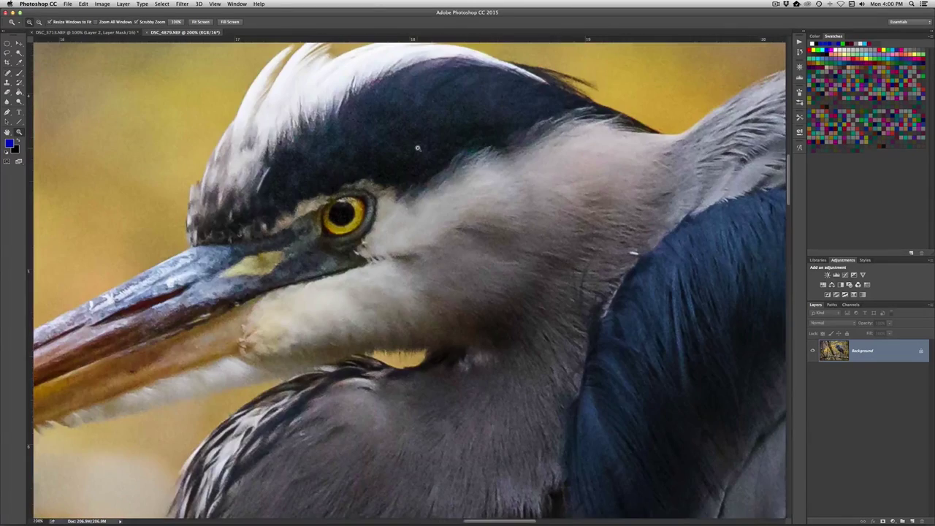
pyautogui.click(416, 148)
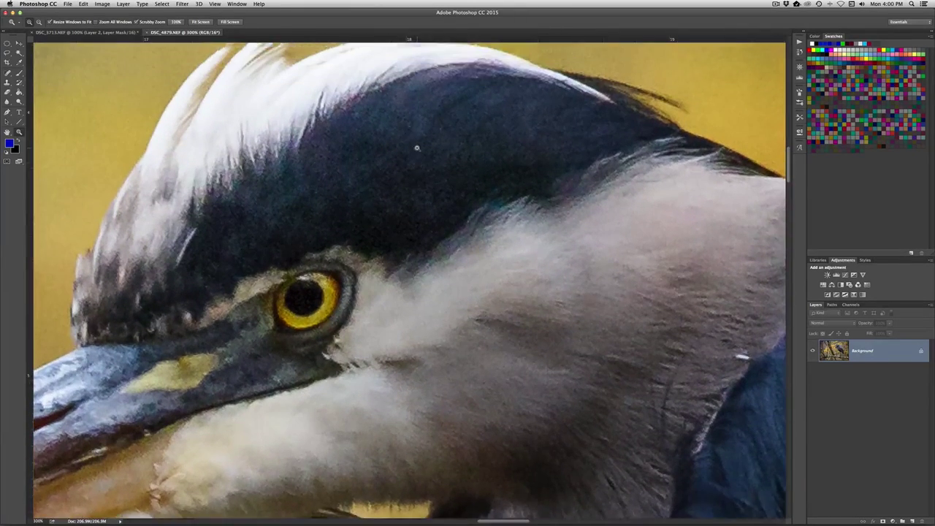
pyautogui.scroll(2, 416, 149)
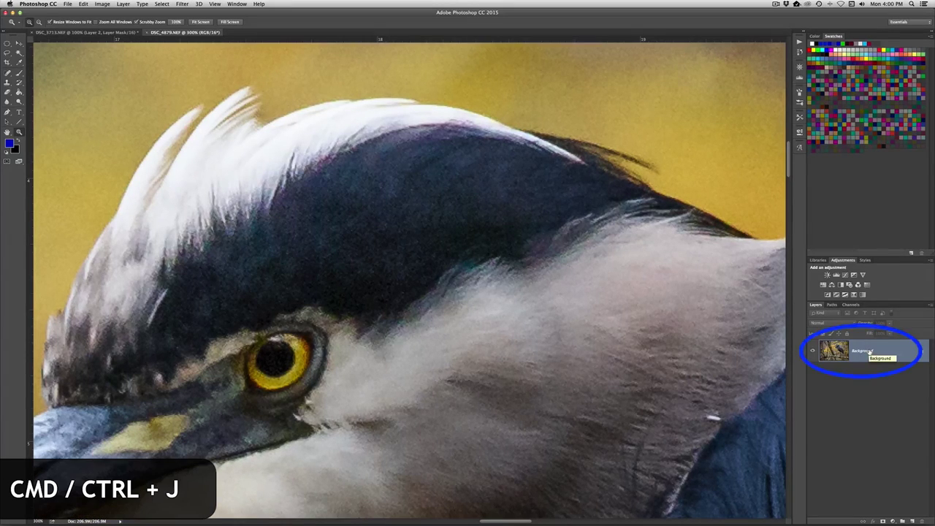
# - Duplicate the Background and give the copy a Gaussian Blur of radius 5.8
pyautogui.press('cmd+j')
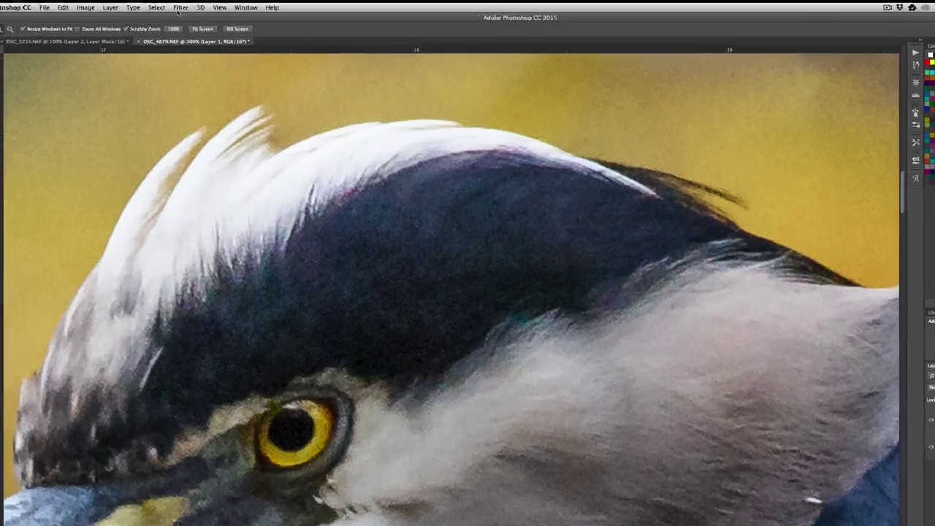
pyautogui.click(182, 4)
pyautogui.moveTo(230, 93)
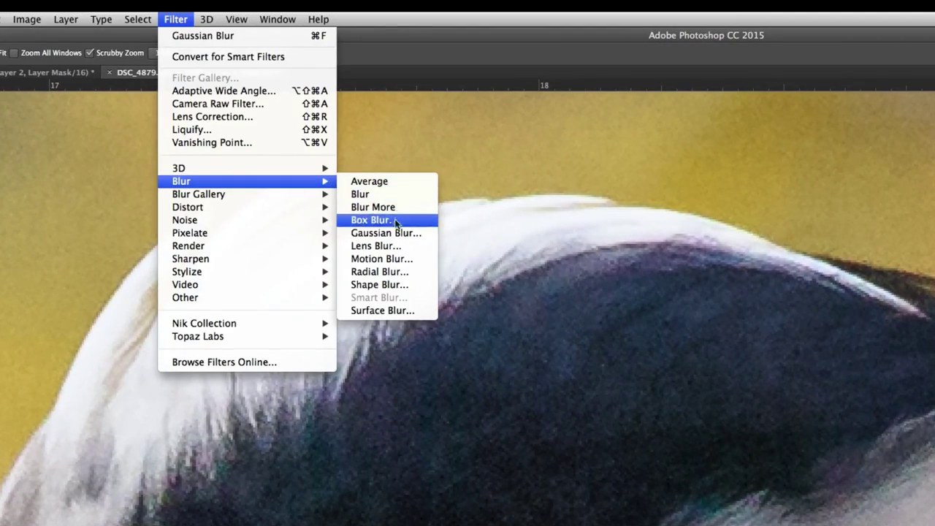
pyautogui.click(392, 233)
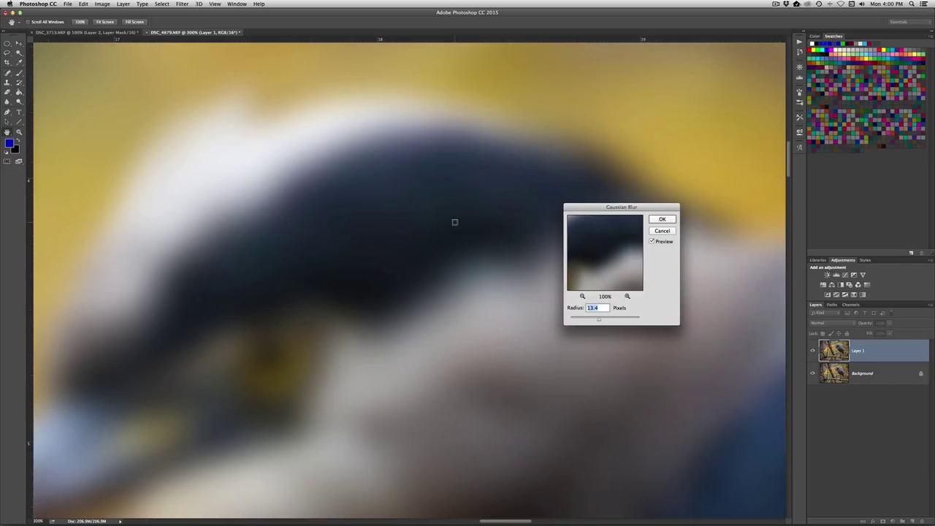
pyautogui.moveTo(598, 320); pyautogui.dragTo(593, 321)
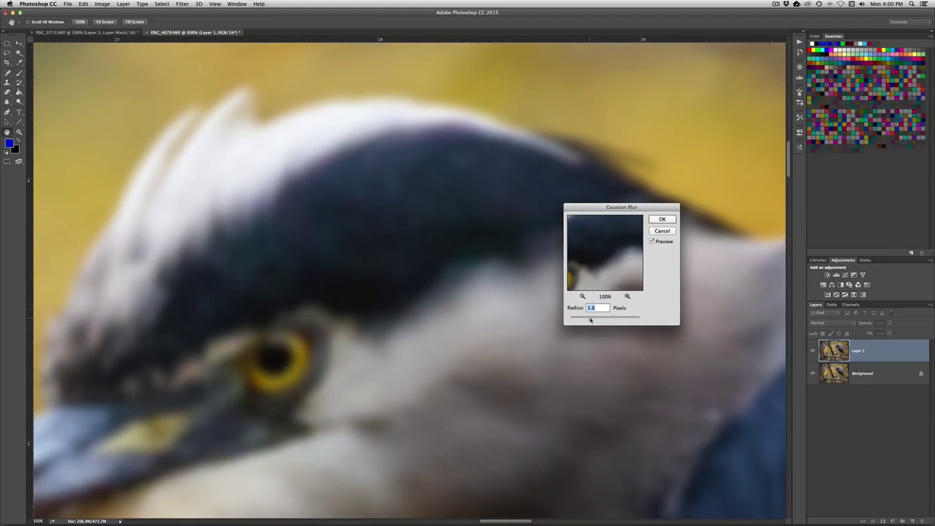
pyautogui.moveTo(590, 319); pyautogui.dragTo(591, 319)
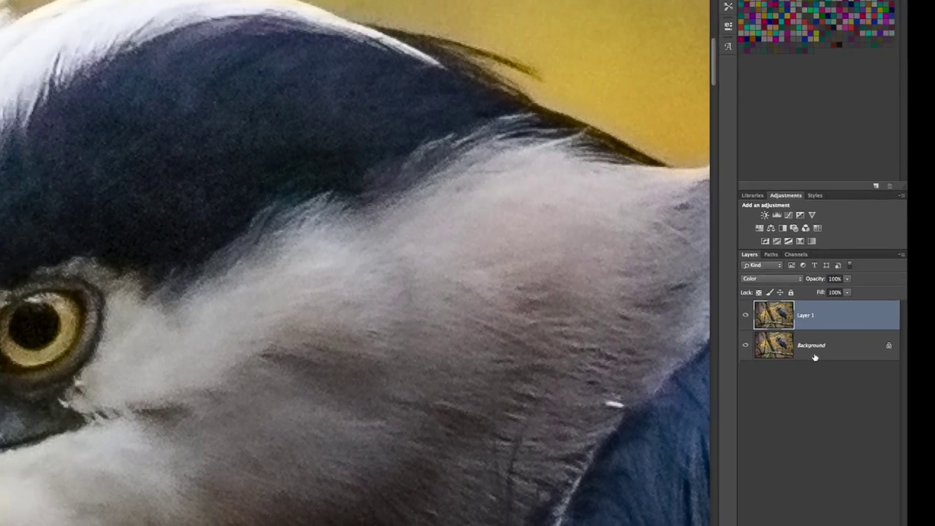
# - Compare before and after by toggling Layer 1, then hide it behind a black layer mask
pyautogui.click(745, 315)
pyautogui.click(745, 314)
pyautogui.click(745, 315)
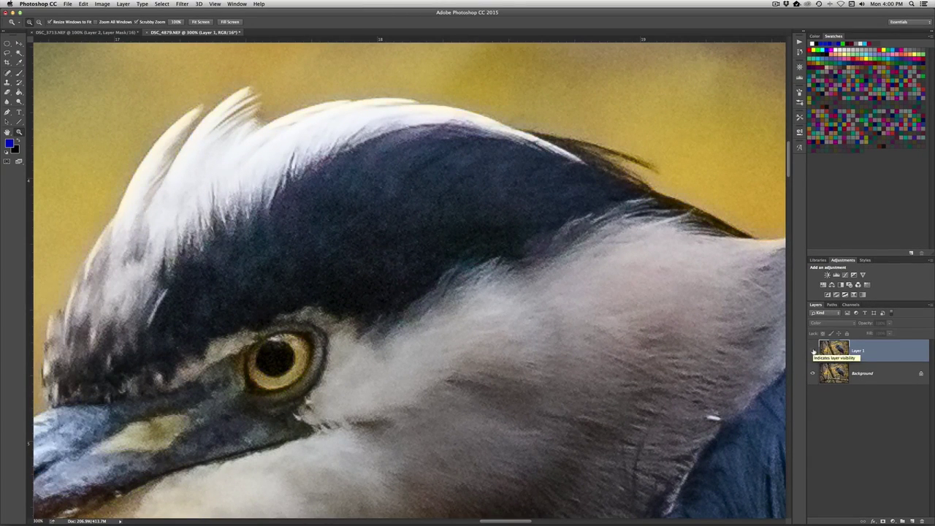
pyautogui.click(814, 350)
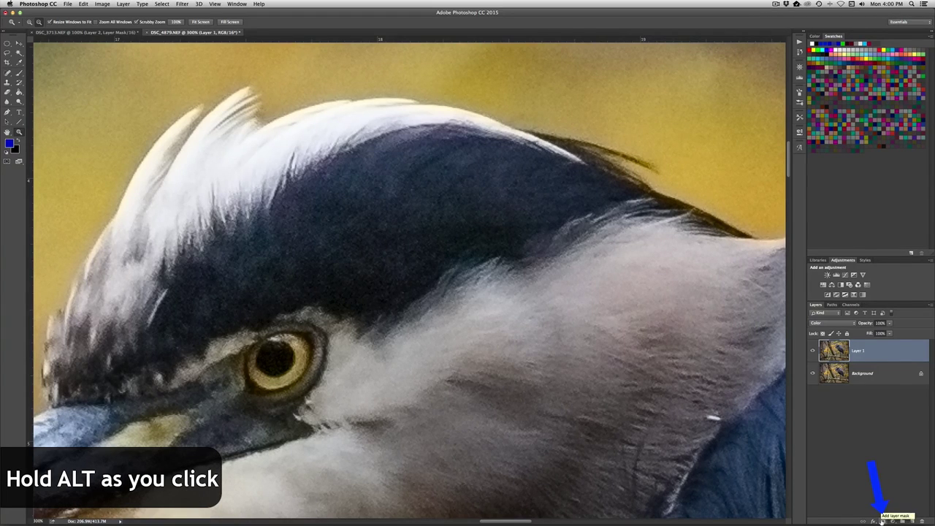
pyautogui.keyDown('alt'); pyautogui.click(883, 520); pyautogui.keyUp('alt')
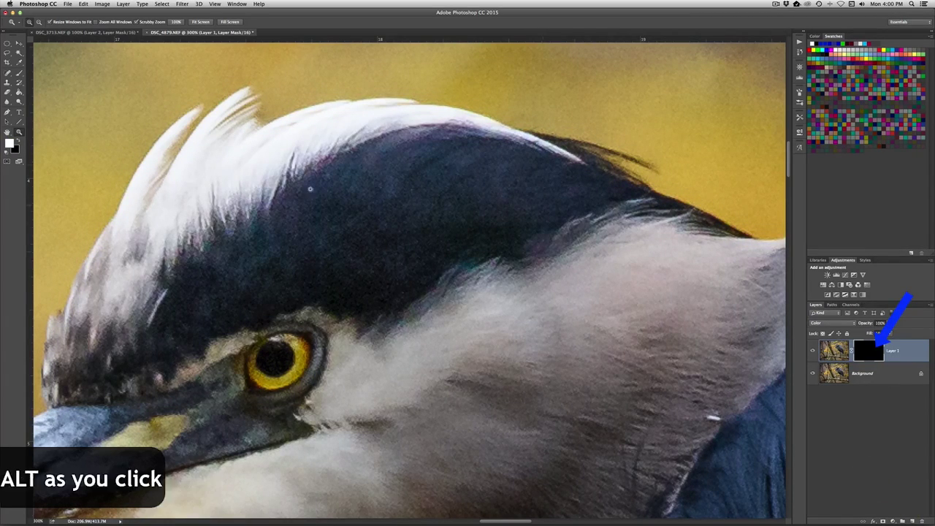
# - Take the Brush for Layer 1's mask and zoom out to 100% on the heron
pyautogui.press('b')
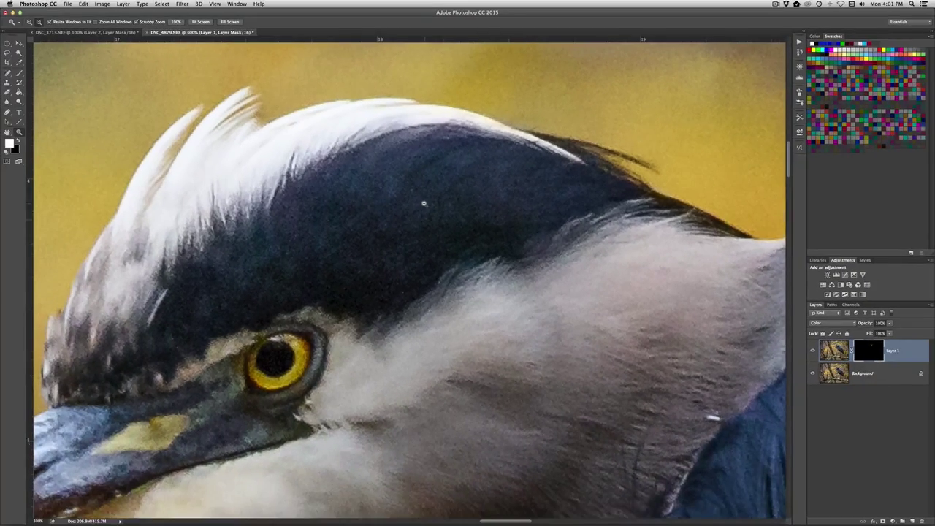
pyautogui.keyDown('alt'); pyautogui.click(424, 203); pyautogui.keyUp('alt')
pyautogui.keyDown('alt'); pyautogui.click(424, 203); pyautogui.keyUp('alt')
pyautogui.scroll(-1, 424, 203)
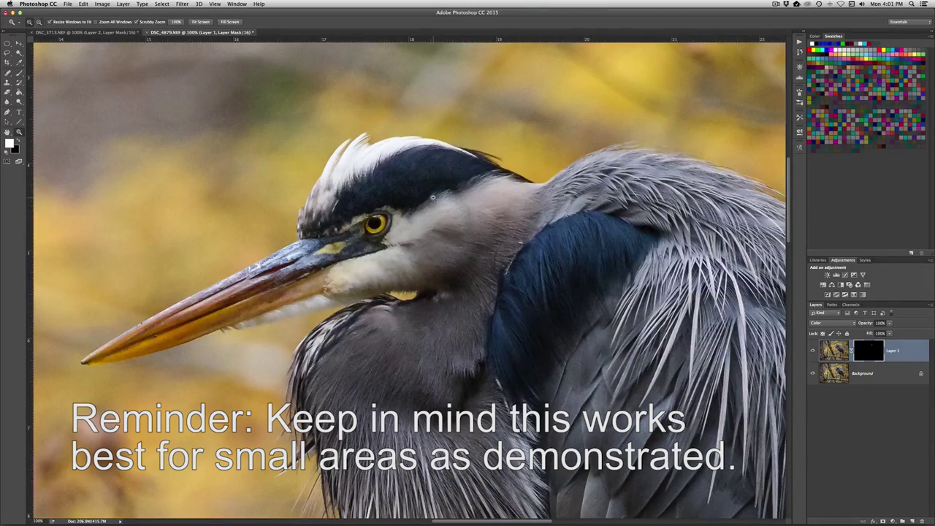
pyautogui.keyDown('alt'); pyautogui.click(432, 196); pyautogui.keyUp('alt')
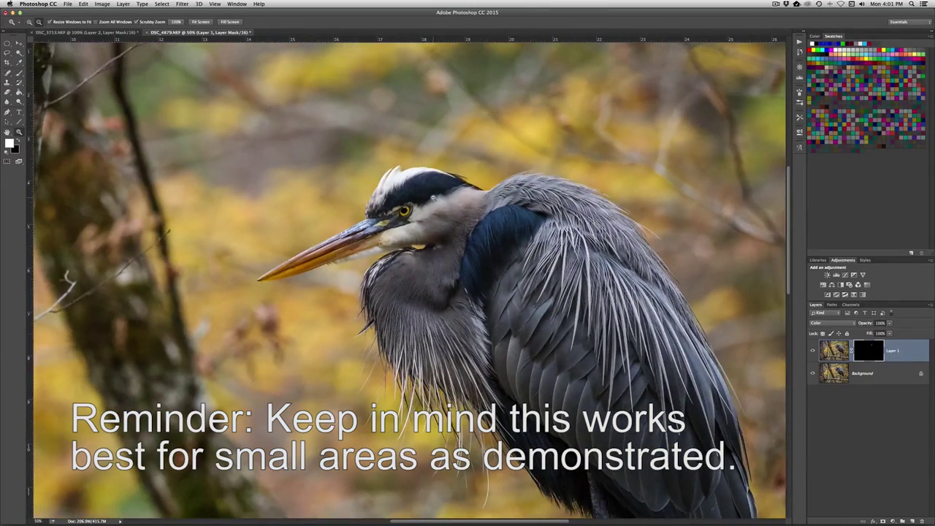
pyautogui.moveTo(423, 188); pyautogui.dragTo(423, 189)
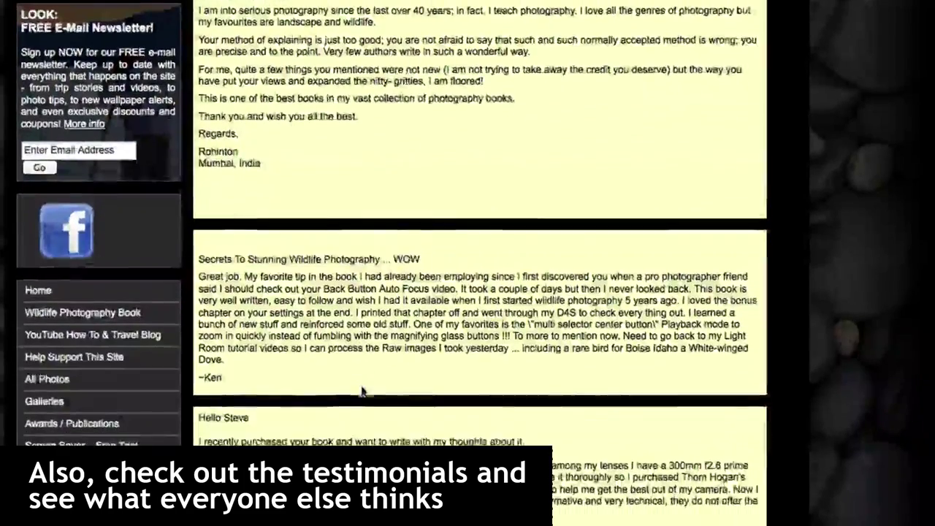
# - Scroll down through the reader reviews of the wildlife photography e-book
pyautogui.scroll(-15, 362, 393)
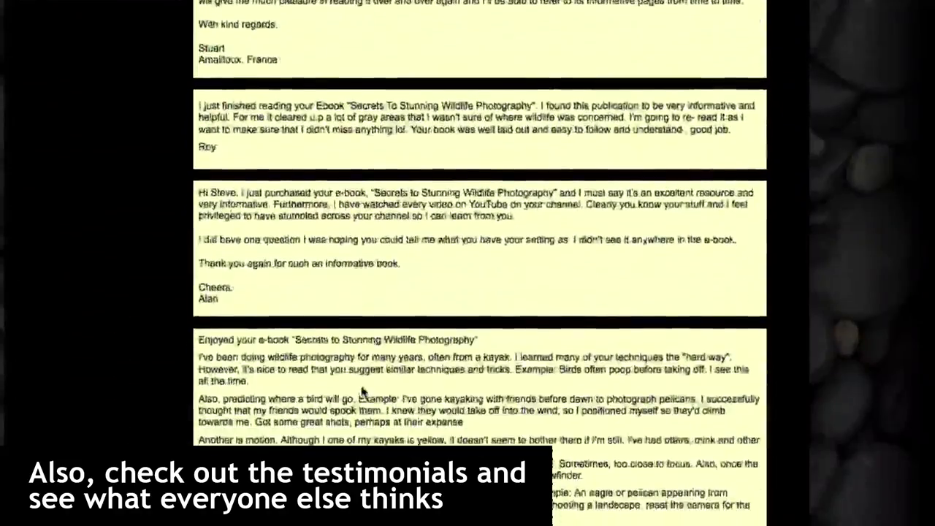
pyautogui.scroll(-15, 362, 392)
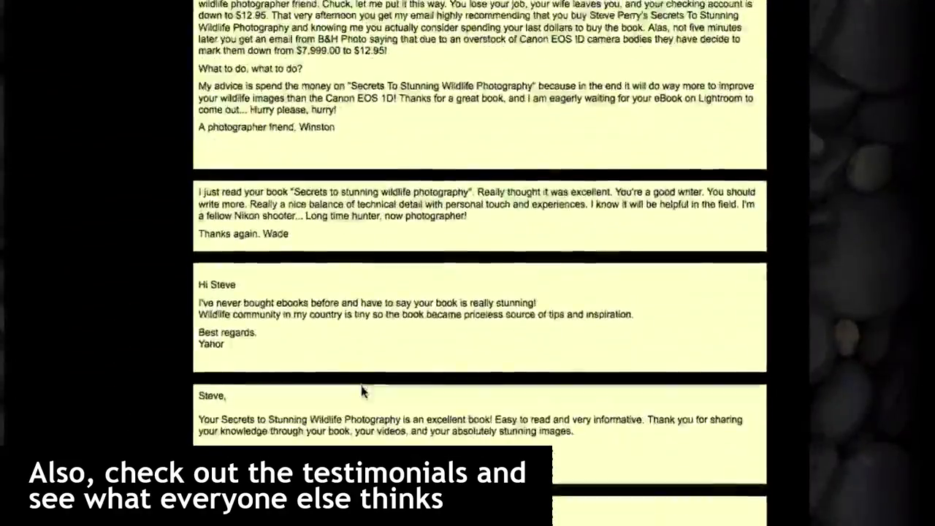
pyautogui.scroll(-15, 363, 392)
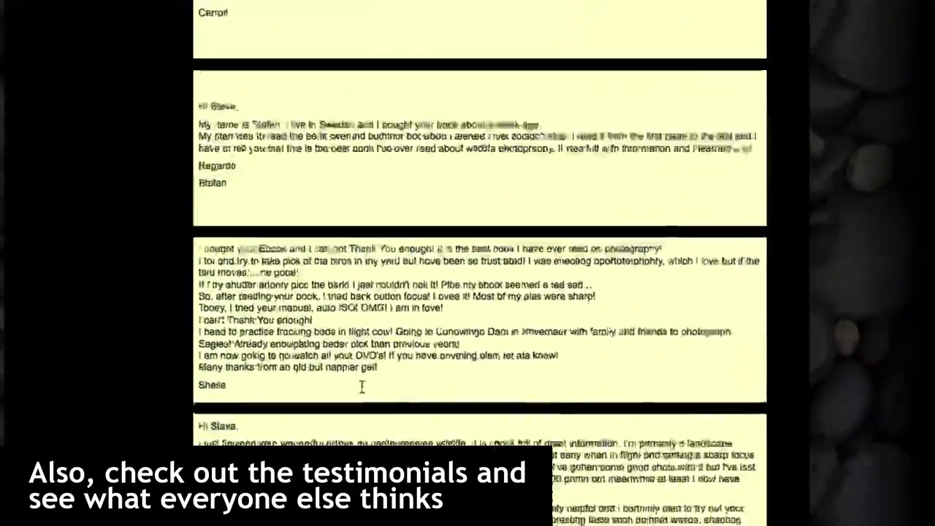
pyautogui.scroll(-15, 361, 387)
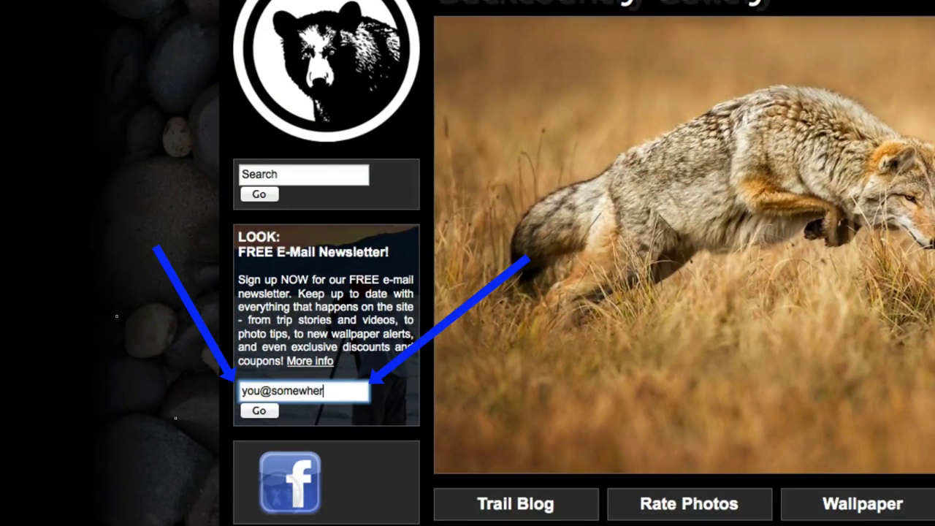
# - Type a sample e-mail address into the Backcountry Gallery free newsletter sign-up box
pyautogui.write('.com')
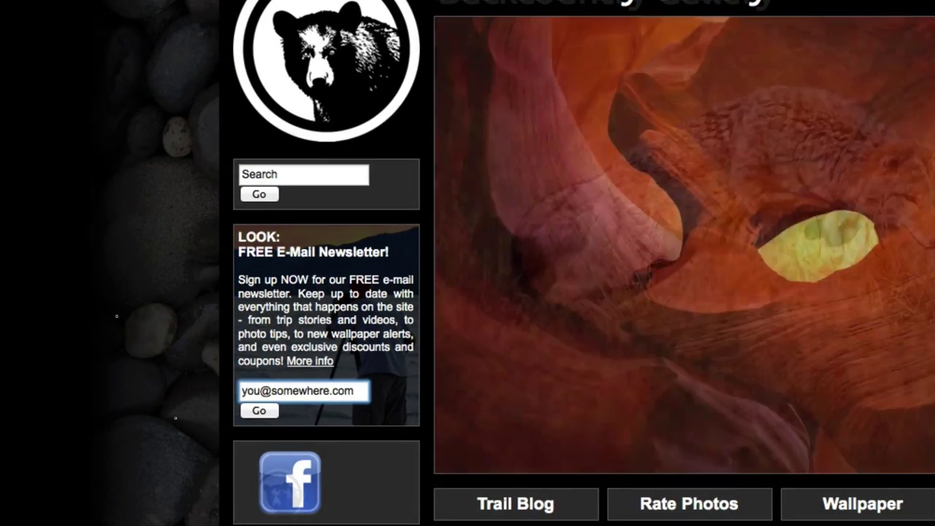